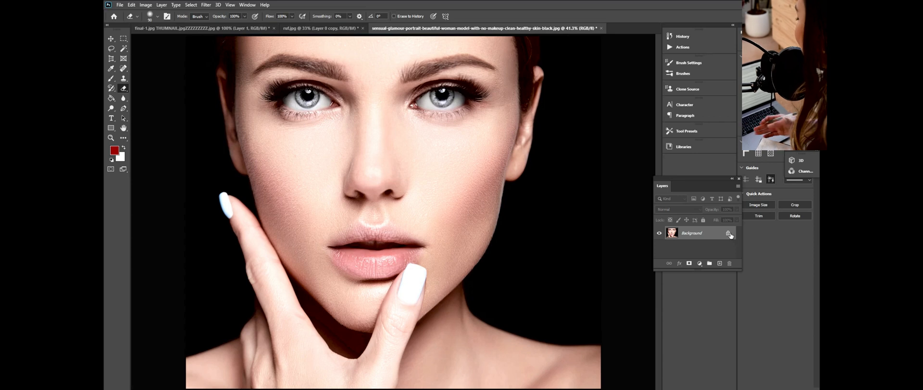
# Unlock the portrait's background layer and add a new empty layer above it.
pyautogui.click(718, 262)
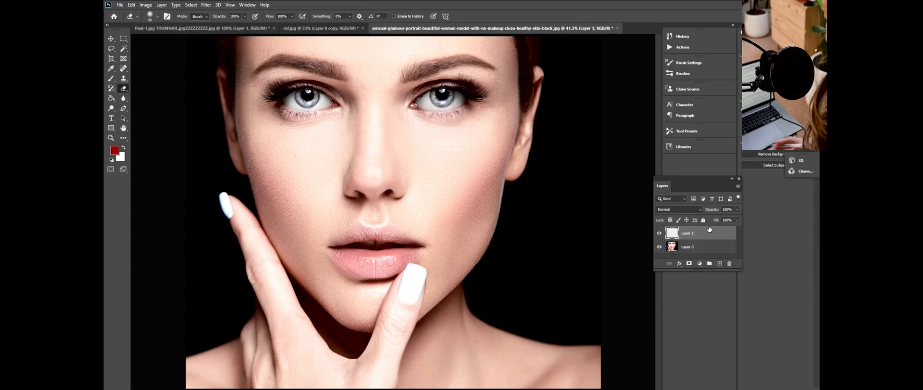
pyautogui.hotkey('ctrl', '1')
pyautogui.hotkey('ctrl', '+')
pyautogui.hotkey('ctrl', '-')
pyautogui.moveTo(352, 345); pyautogui.dragTo(373, 230)
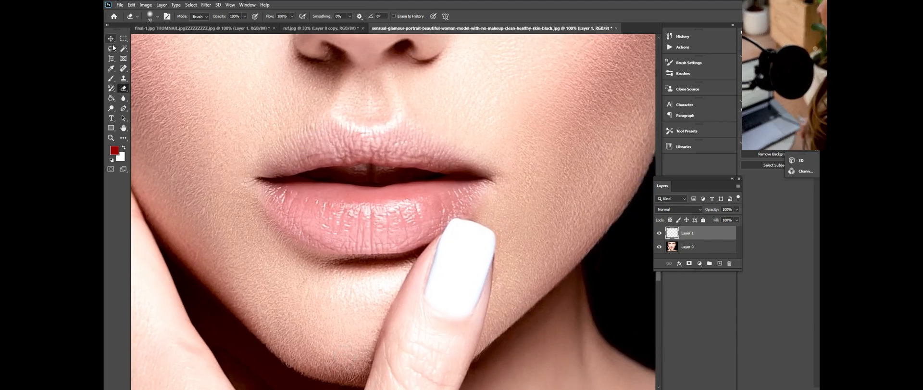
# Set up a soft round brush with 0% hardness and the dark red foreground colour bc0411.
pyautogui.click(111, 78)
pyautogui.click(140, 80)
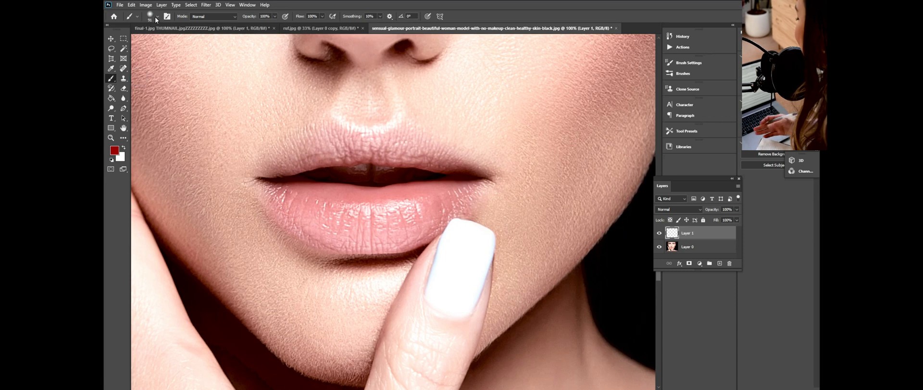
pyautogui.click(152, 17)
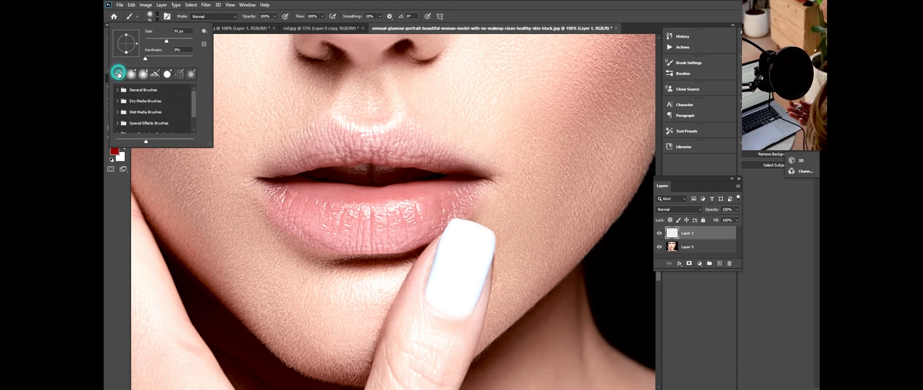
pyautogui.click(144, 58)
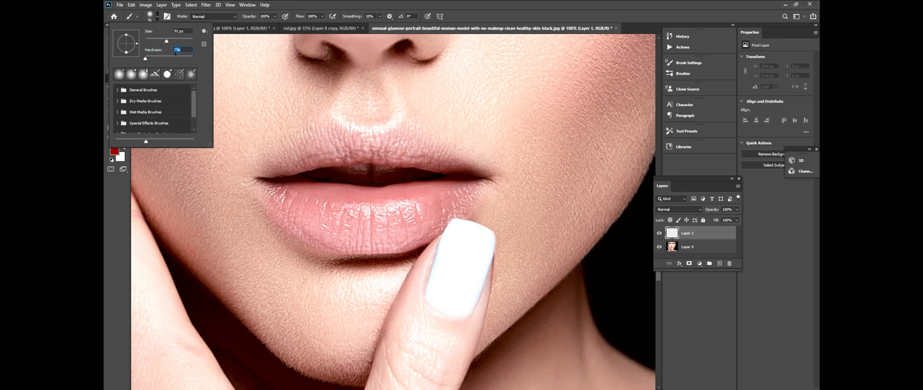
pyautogui.click(112, 79)
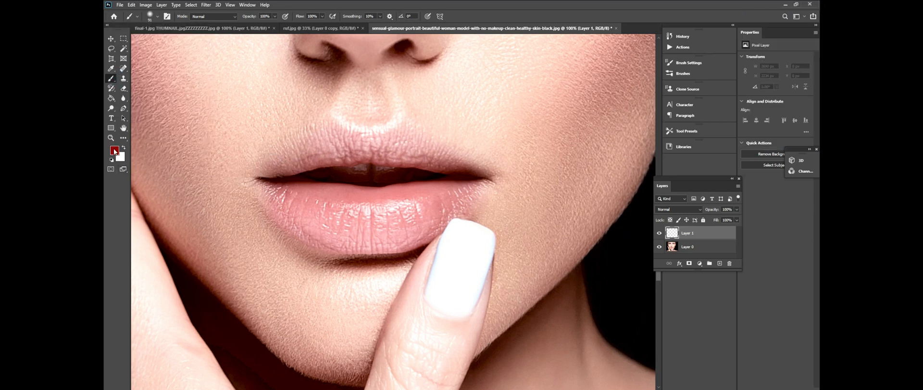
pyautogui.click(114, 150)
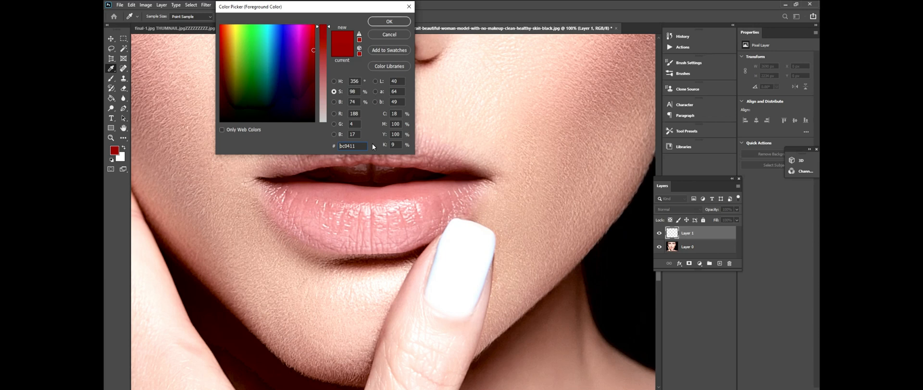
pyautogui.click(389, 21)
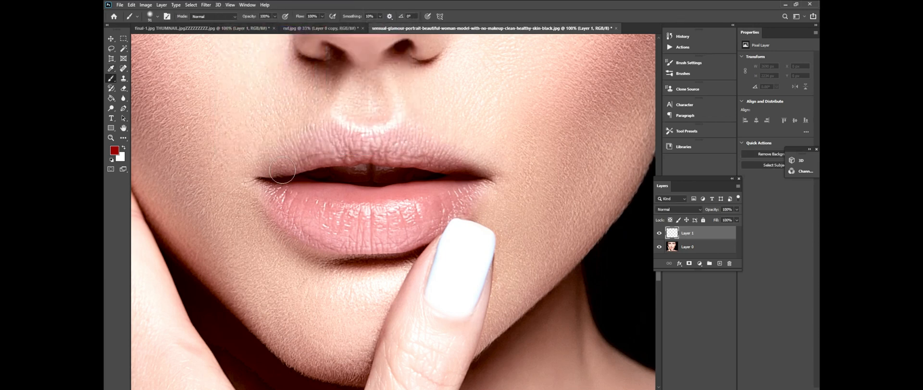
# Paint the upper and lower lips red on Layer 1 and erase the spill on the fingernail and around the mouth corners.
pyautogui.moveTo(273, 171)
pyautogui.mouseDown()
pyautogui.moveTo(326, 129)
pyautogui.moveTo(360, 142)
pyautogui.moveTo(398, 129)
pyautogui.moveTo(468, 172)
pyautogui.moveTo(405, 147)
pyautogui.moveTo(320, 150)
pyautogui.moveTo(288, 164)
pyautogui.moveTo(362, 149)
pyautogui.moveTo(399, 153)
pyautogui.moveTo(447, 166)
pyautogui.moveTo(451, 187)
pyautogui.moveTo(379, 203)
pyautogui.moveTo(318, 201)
pyautogui.moveTo(270, 183)
pyautogui.moveTo(276, 197)
pyautogui.moveTo(322, 219)
pyautogui.moveTo(383, 220)
pyautogui.moveTo(469, 184)
pyautogui.moveTo(458, 205)
pyautogui.moveTo(473, 183)
pyautogui.moveTo(427, 222)
pyautogui.moveTo(385, 235)
pyautogui.moveTo(313, 228)
pyautogui.moveTo(282, 200)
pyautogui.moveTo(315, 228)
pyautogui.moveTo(383, 238)
pyautogui.moveTo(423, 231)
pyautogui.moveTo(464, 201)
pyautogui.moveTo(381, 242)
pyautogui.moveTo(353, 243)
pyautogui.moveTo(302, 214)
pyautogui.moveTo(372, 240)
pyautogui.mouseUp()
pyautogui.moveTo(424, 209)
pyautogui.mouseDown()
pyautogui.moveTo(313, 192)
pyautogui.moveTo(408, 191)
pyautogui.moveTo(290, 199)
pyautogui.moveTo(346, 212)
pyautogui.moveTo(414, 208)
pyautogui.moveTo(478, 179)
pyautogui.moveTo(275, 182)
pyautogui.moveTo(387, 222)
pyautogui.mouseUp()
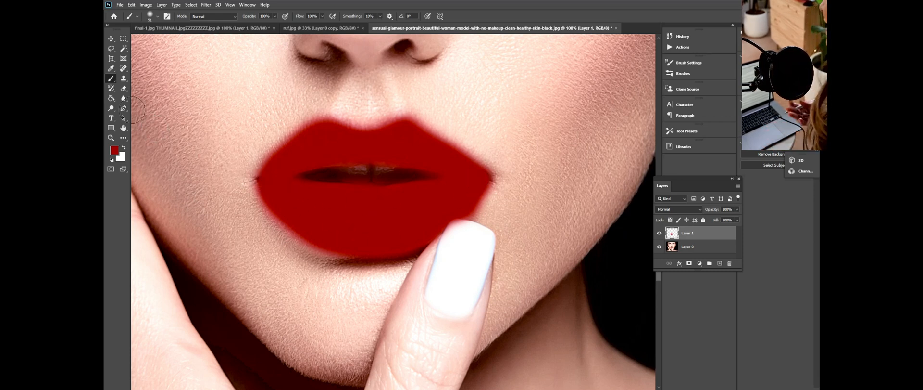
pyautogui.click(123, 89)
pyautogui.moveTo(457, 233); pyautogui.dragTo(465, 235)
pyautogui.moveTo(247, 196); pyautogui.dragTo(253, 202)
pyautogui.moveTo(504, 192); pyautogui.dragTo(497, 204)
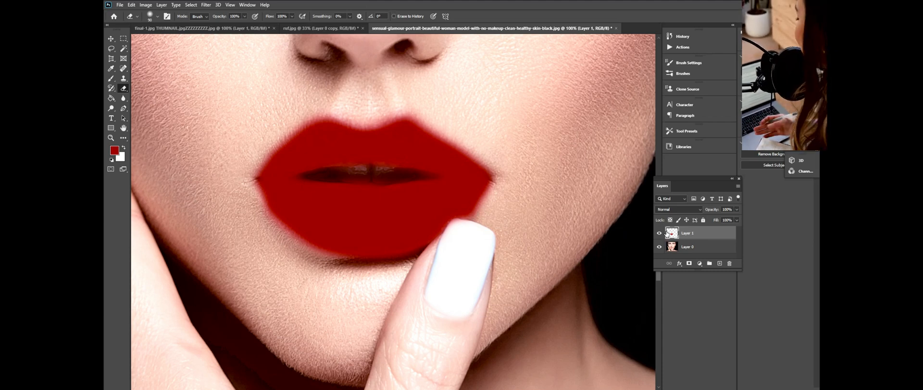
# Set the lip colour layer's blend mode to Multiply and undo the trial eraser stroke on the upper lip.
pyautogui.click(667, 208)
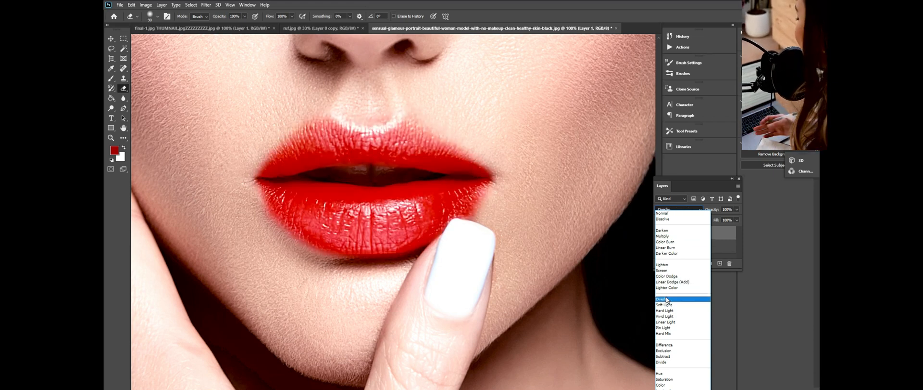
pyautogui.click(663, 236)
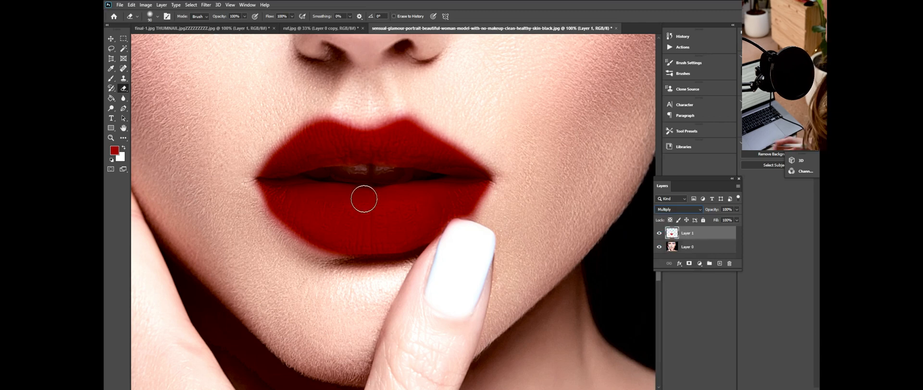
pyautogui.moveTo(308, 155); pyautogui.dragTo(329, 155)
pyautogui.hotkey('ctrl', 'z')
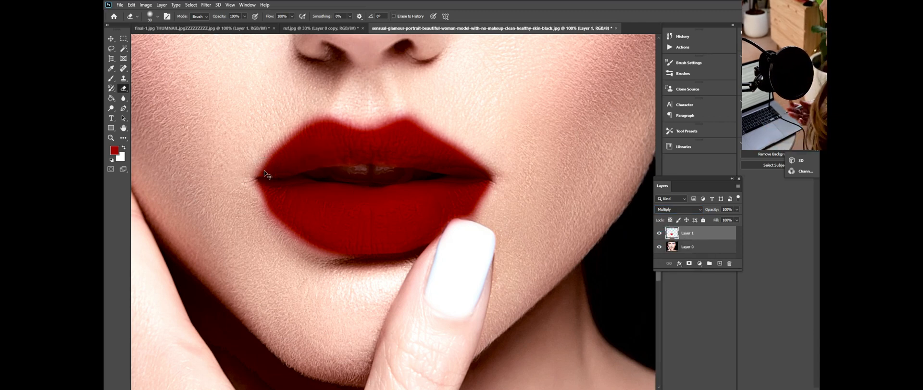
# Erase the red paint over the teeth between the lips with a soft 17 px eraser.
pyautogui.click(113, 77)
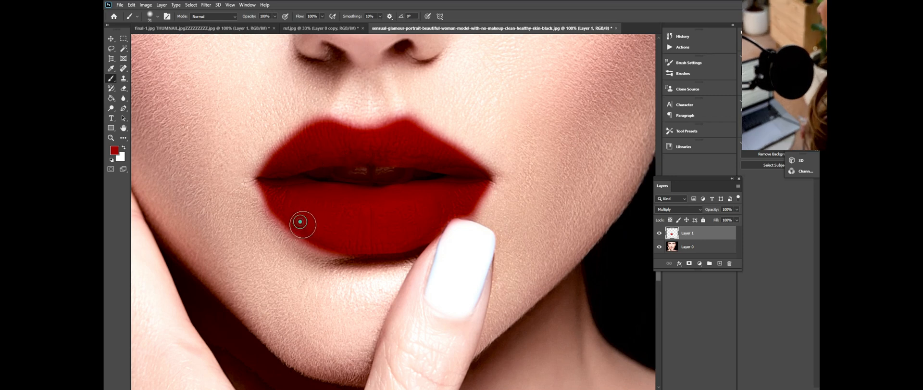
pyautogui.click(125, 89)
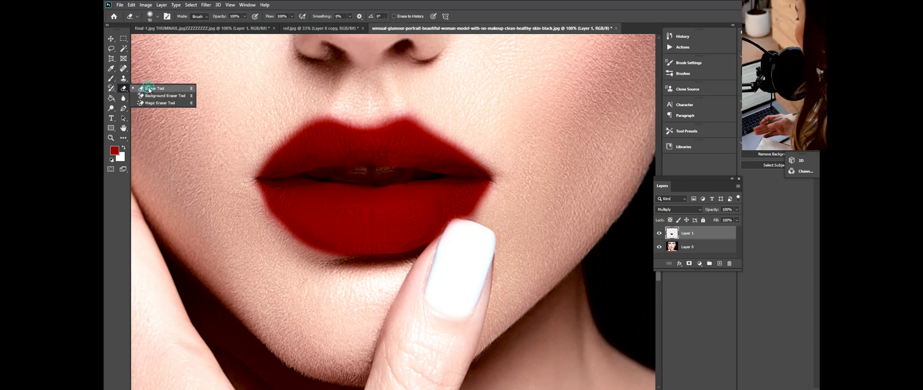
pyautogui.click(156, 16)
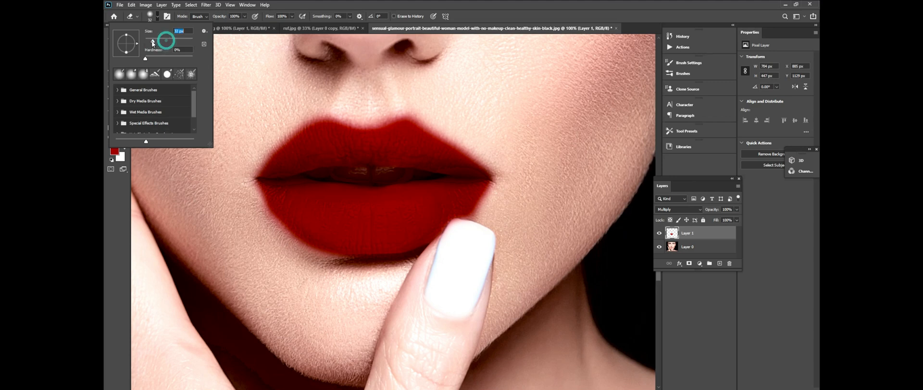
pyautogui.moveTo(358, 172); pyautogui.dragTo(351, 171)
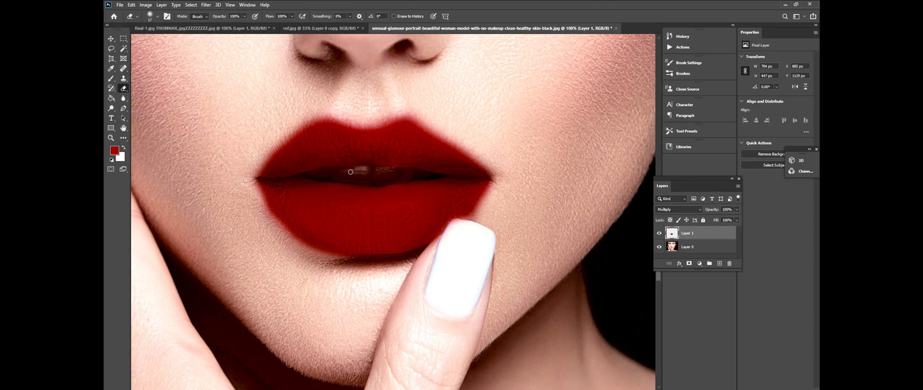
pyautogui.click(156, 16)
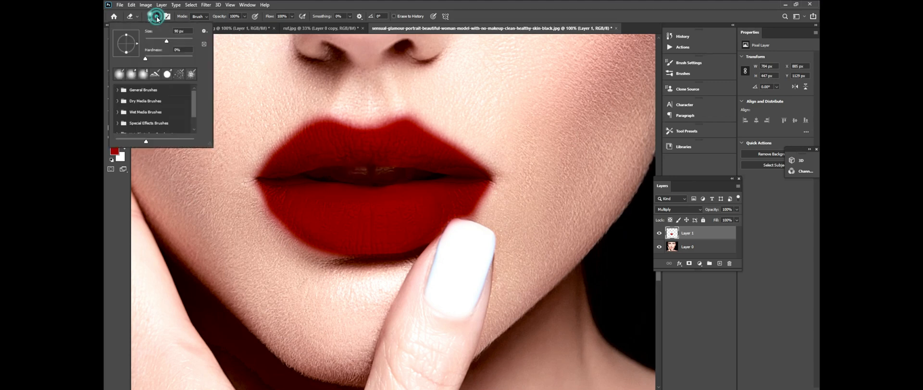
pyautogui.click(332, 172)
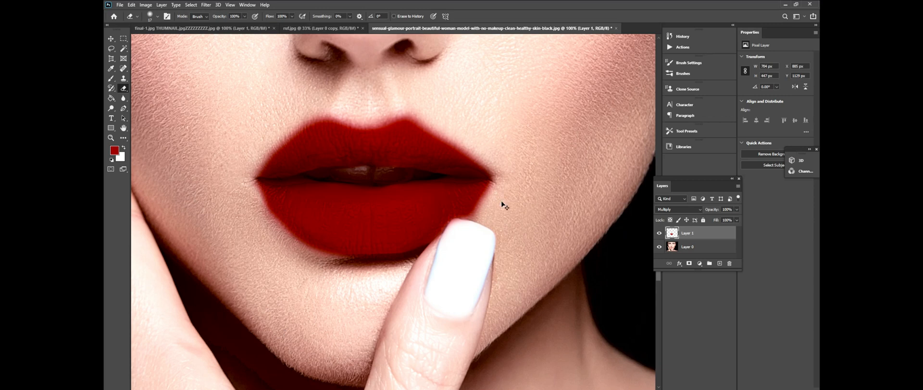
# Clean up the lower lip's edge beside the fingernail using the 17 px eraser at 0% hardness.
pyautogui.rightClick(123, 88)
pyautogui.click(154, 89)
pyautogui.click(150, 16)
pyautogui.click(144, 59)
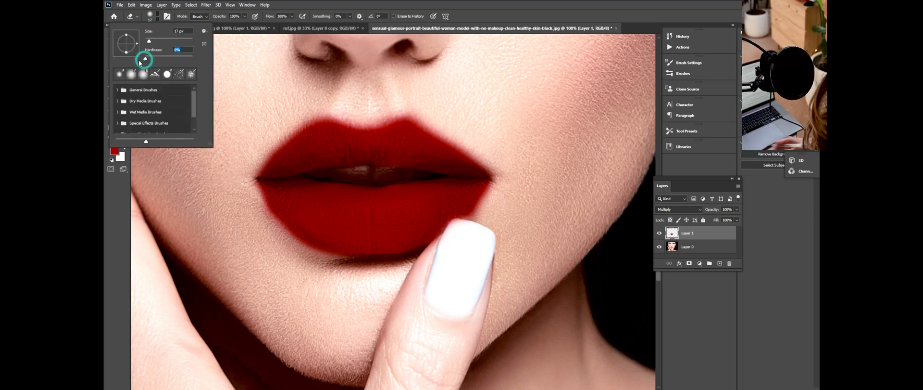
pyautogui.click(115, 188)
pyautogui.moveTo(468, 219); pyautogui.dragTo(480, 209)
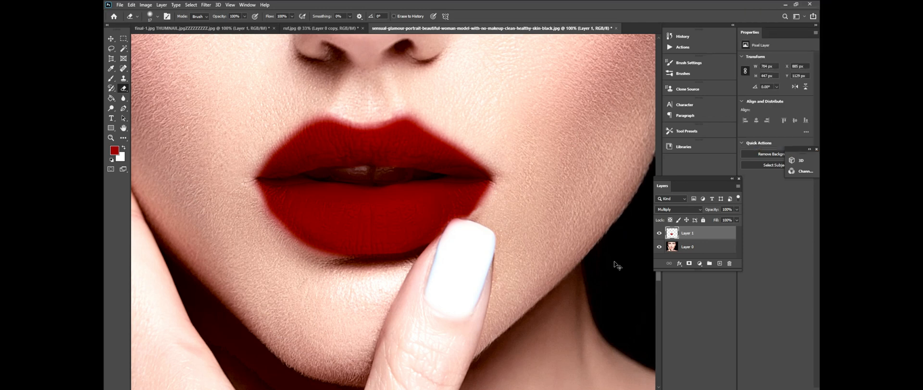
# Change the blend mode of the lip colour layer, Layer 1, to Soft Light.
pyautogui.hotkey('ctrl', '0')
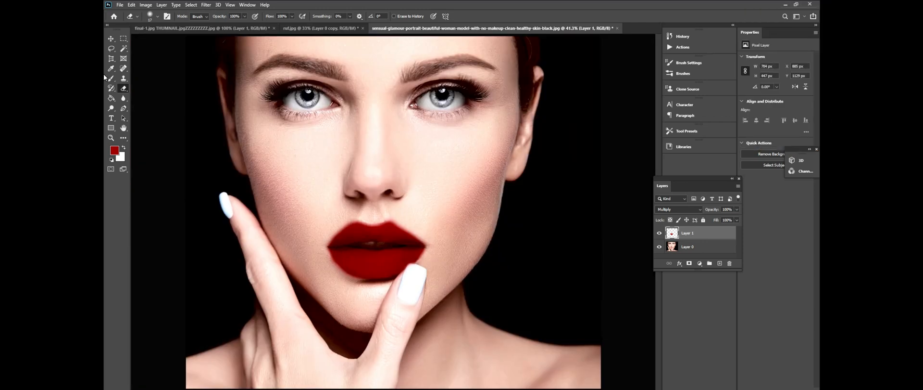
pyautogui.click(700, 209)
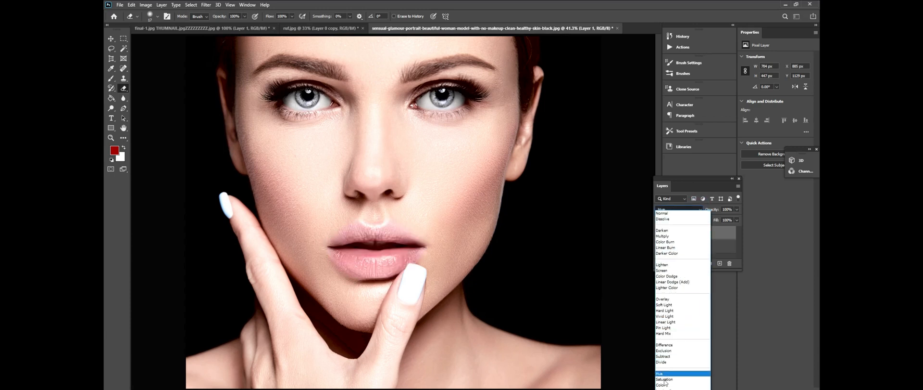
pyautogui.click(667, 305)
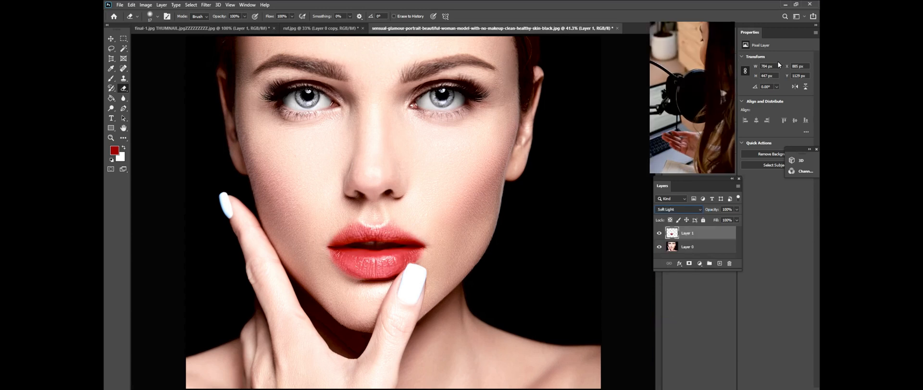
pyautogui.click(700, 263)
pyautogui.click(721, 188)
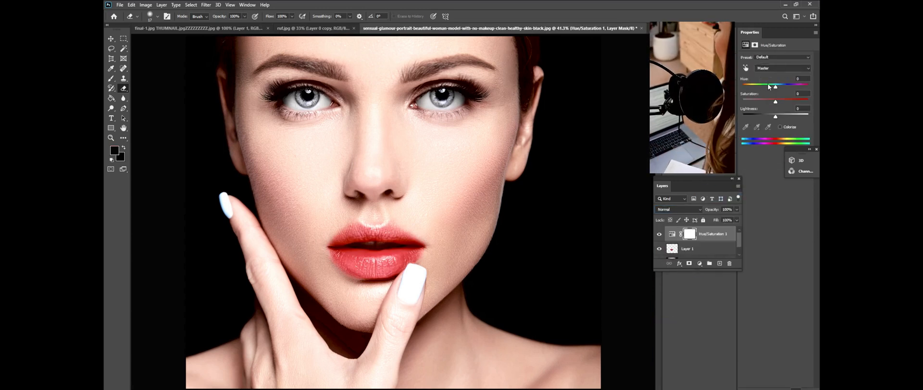
pyautogui.moveTo(777, 88); pyautogui.dragTo(786, 91)
pyautogui.hotkey('ctrl', 'z')
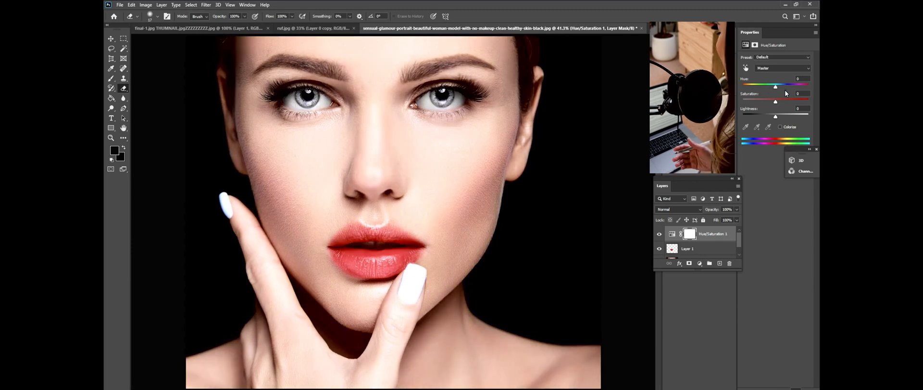
pyautogui.keyDown('ctrl'); pyautogui.click(672, 249); pyautogui.keyUp('ctrl')
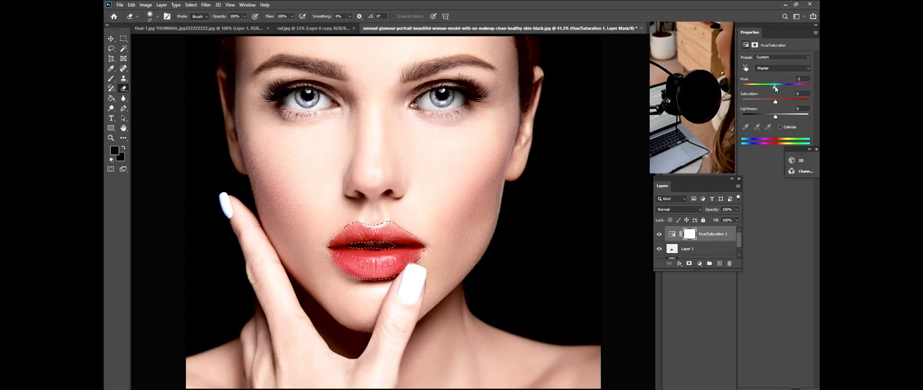
pyautogui.moveTo(776, 87); pyautogui.dragTo(788, 88)
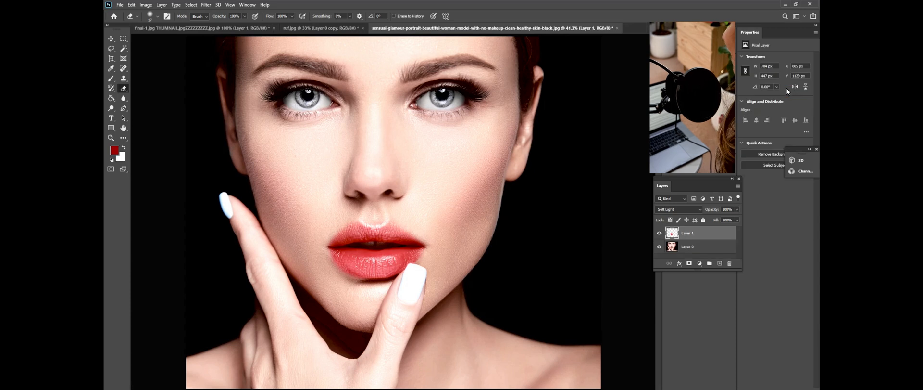
# Load the painted lips on Layer 1 as a selection and add a Hue/Saturation adjustment layer masked to them.
pyautogui.keyDown('ctrl'); pyautogui.click(678, 236); pyautogui.keyUp('ctrl')
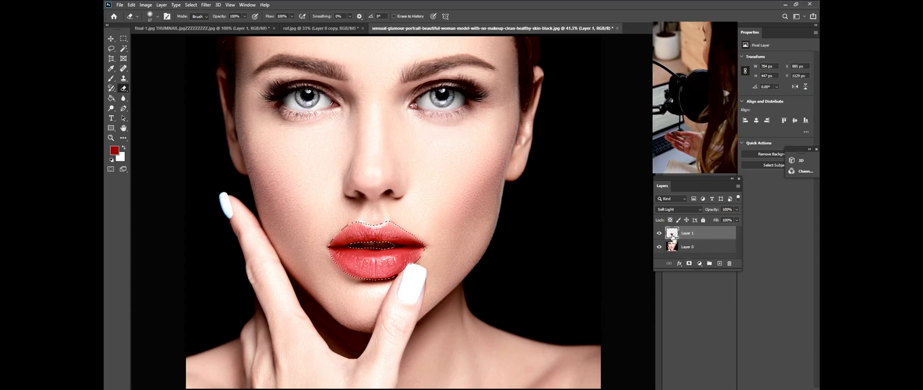
pyautogui.click(700, 263)
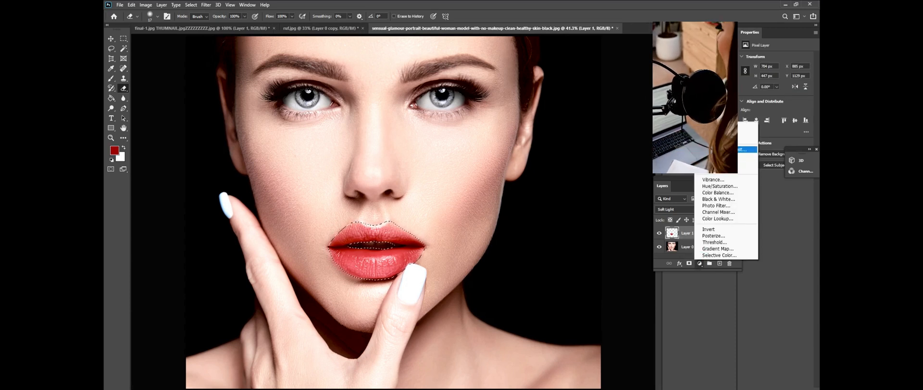
pyautogui.click(708, 187)
# Try different lip shades and set the Hue/Saturation adjustment to hue -3, saturation +28 and lightness -45.
pyautogui.moveTo(777, 85); pyautogui.dragTo(754, 88)
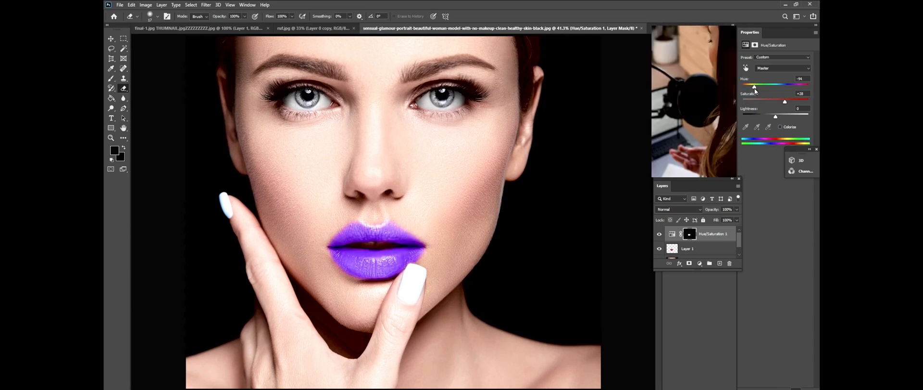
pyautogui.moveTo(755, 88)
pyautogui.mouseDown()
pyautogui.moveTo(815, 94)
pyautogui.moveTo(772, 91)
pyautogui.mouseUp()
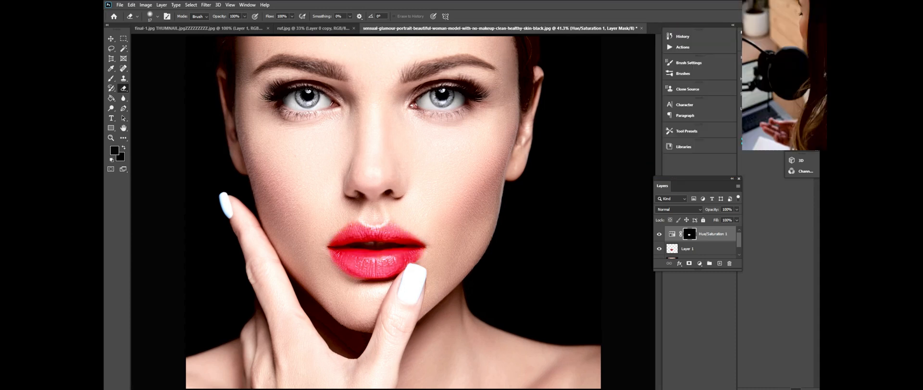
pyautogui.moveTo(775, 116); pyautogui.dragTo(761, 117)
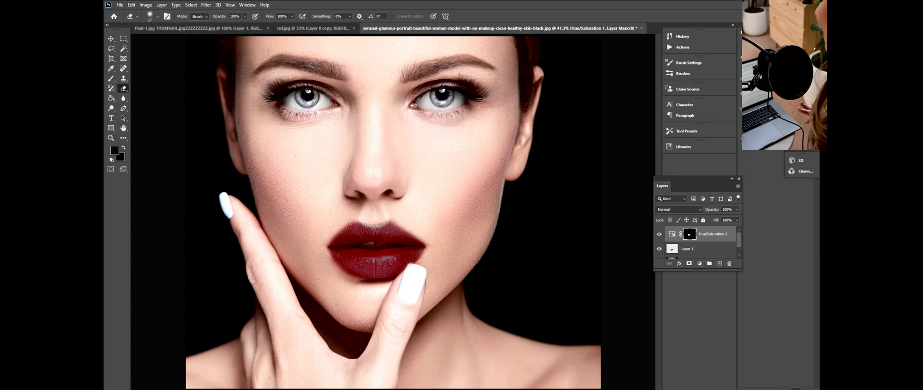
pyautogui.moveTo(778, 85); pyautogui.dragTo(772, 100)
pyautogui.moveTo(782, 100)
pyautogui.mouseDown()
pyautogui.moveTo(820, 109)
pyautogui.moveTo(774, 104)
pyautogui.mouseUp()
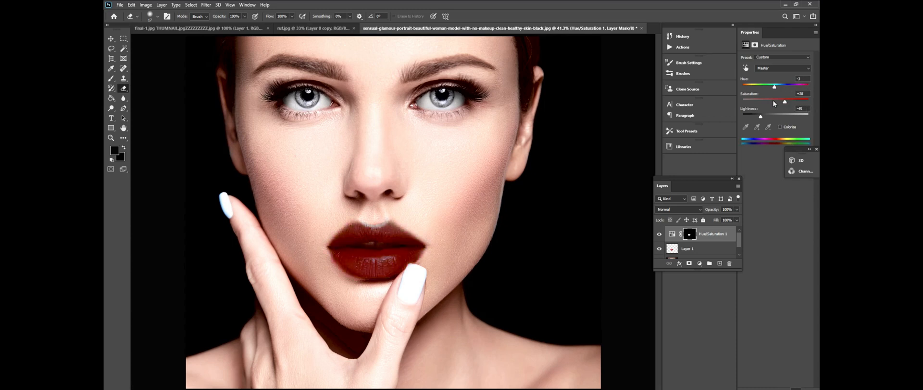
# Set the Hue/Saturation layer's blend mode to Overlay and shift its hue to recolour the lips.
pyautogui.click(697, 209)
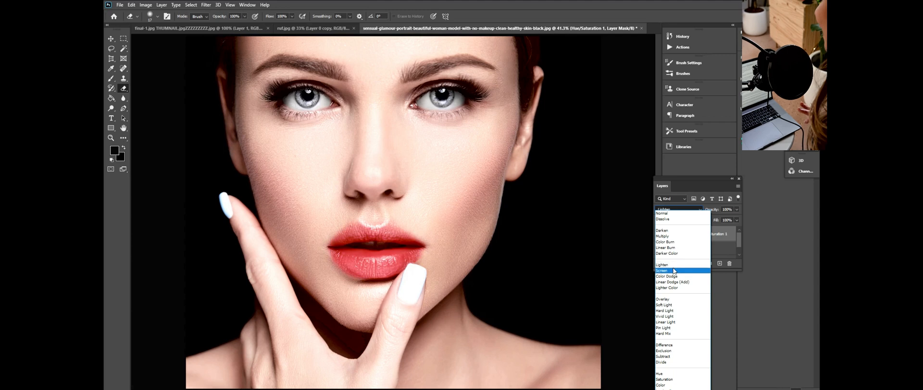
pyautogui.click(673, 300)
pyautogui.moveTo(769, 86); pyautogui.dragTo(817, 134)
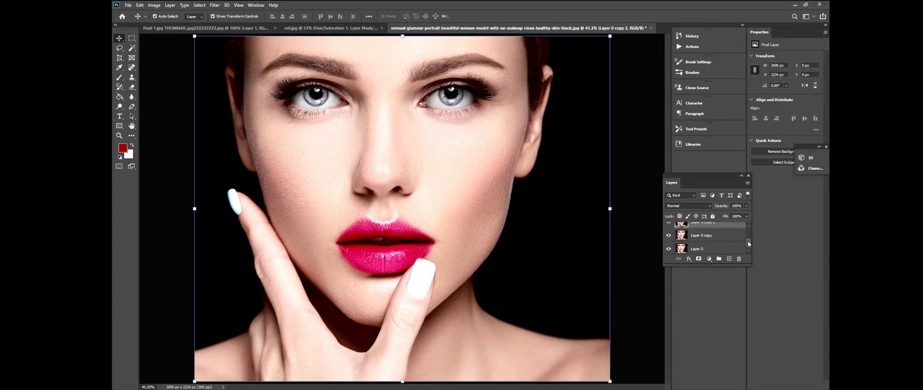
# Toggle the visibility of Layer 1 and Layer 0 copy 2 to compare the portrait with and without the lip colour.
pyautogui.moveTo(748, 240); pyautogui.dragTo(749, 235)
pyautogui.click(669, 239)
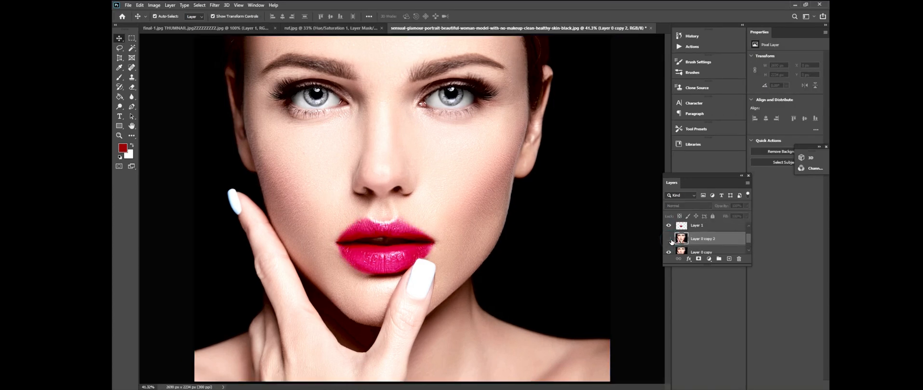
pyautogui.click(669, 238)
pyautogui.click(669, 239)
pyautogui.click(669, 238)
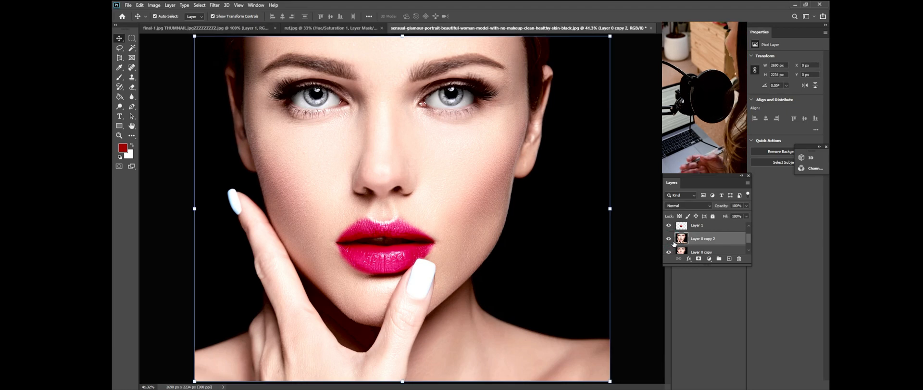
pyautogui.moveTo(748, 239)
pyautogui.mouseDown()
pyautogui.moveTo(749, 227)
pyautogui.moveTo(749, 235)
pyautogui.mouseUp()
pyautogui.click(669, 227)
pyautogui.click(669, 244)
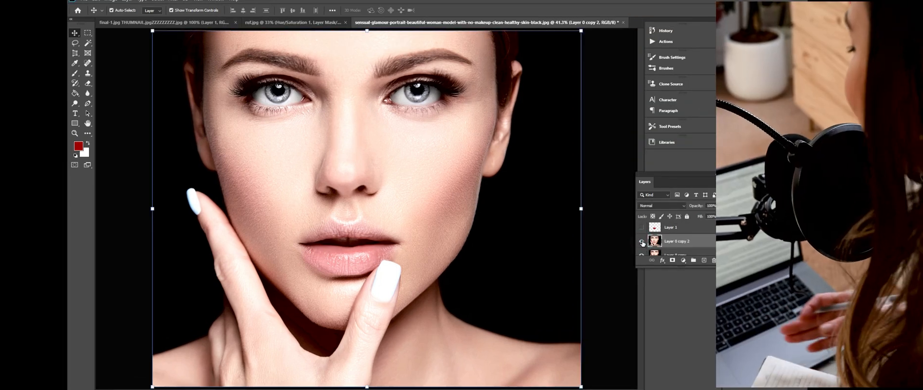
pyautogui.click(642, 242)
pyautogui.click(642, 227)
pyautogui.moveTo(727, 228)
pyautogui.mouseDown()
pyautogui.moveTo(729, 216)
pyautogui.moveTo(729, 224)
pyautogui.mouseUp()
pyautogui.click(652, 221)
pyautogui.click(653, 228)
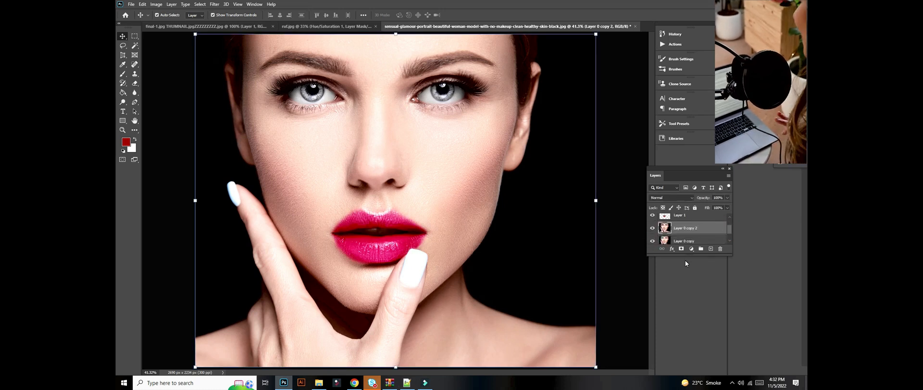